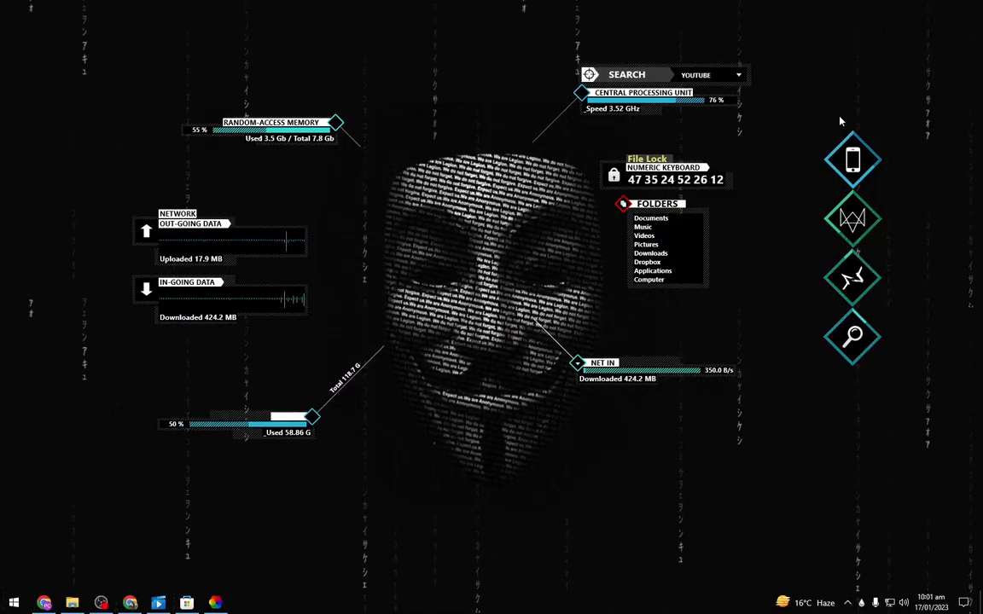
Try the desktop widget shortcuts for Control Panel, Applications and Search, then close them.
left_click(853, 220)
left_click(857, 68)
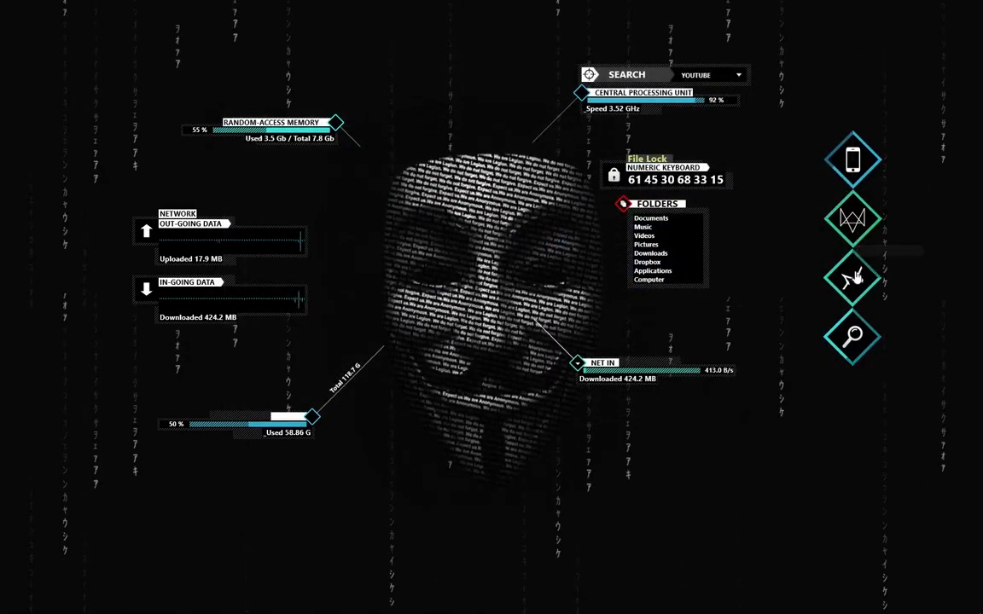
left_click(853, 282)
left_click(967, 6)
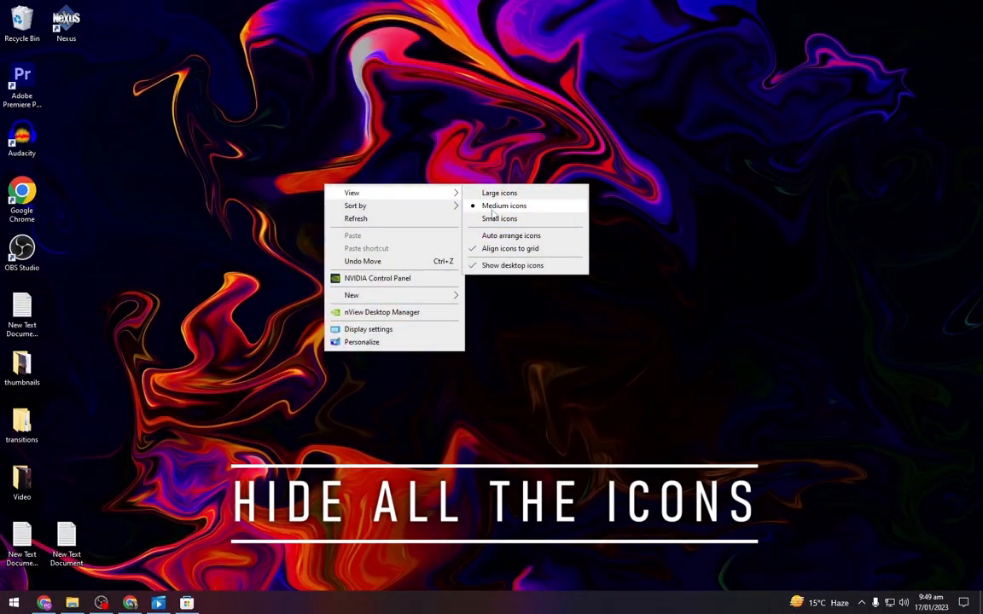
Hide all desktop icons and set the taskbar to auto-hide in desktop mode.
left_click(515, 266)
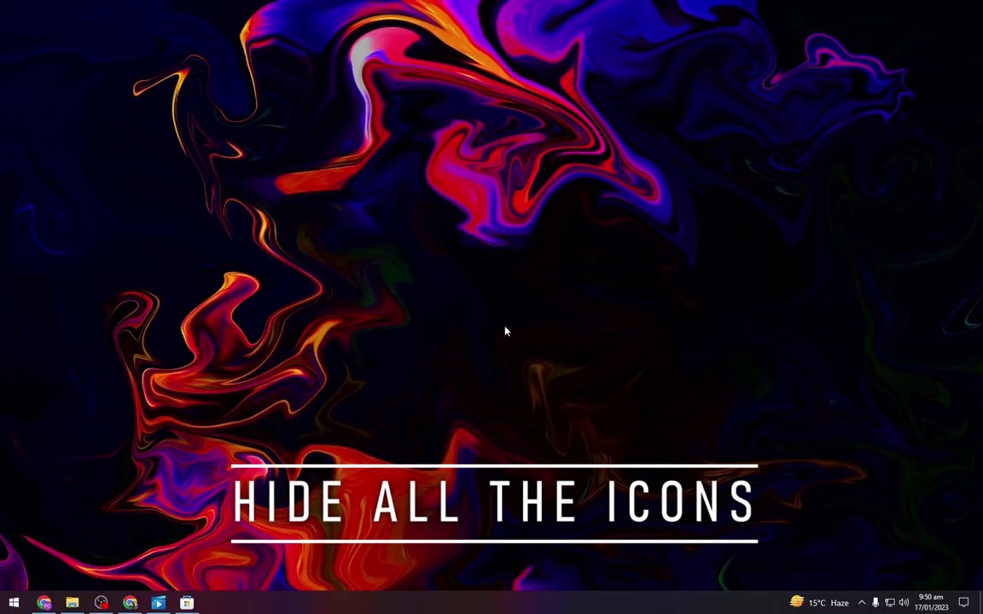
right_click(529, 605)
left_click(572, 586)
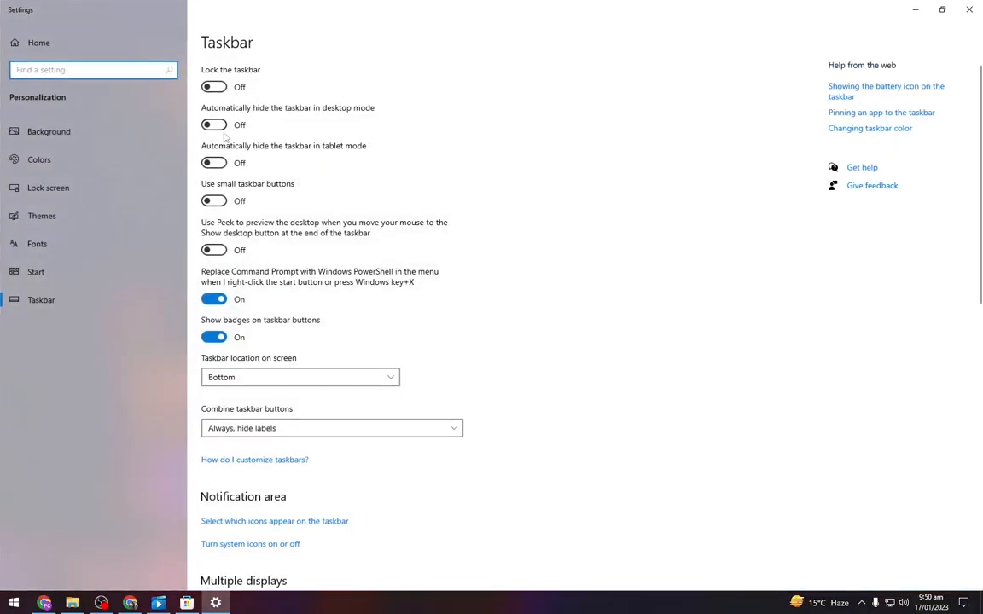
left_click(213, 125)
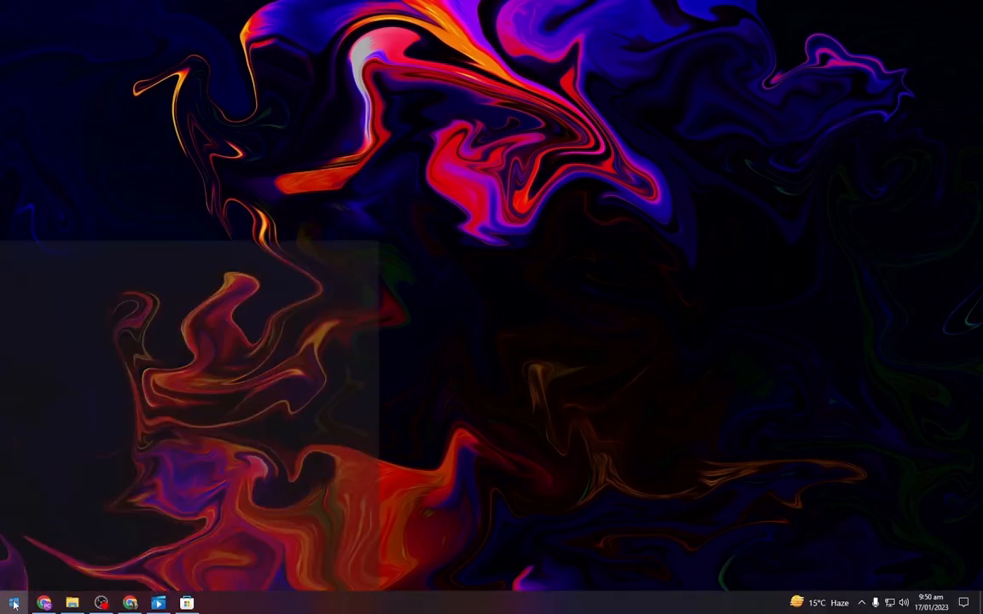
Search Microsoft Store for 'lively wallpaper' from recent searches.
left_click(220, 423)
left_click(482, 91)
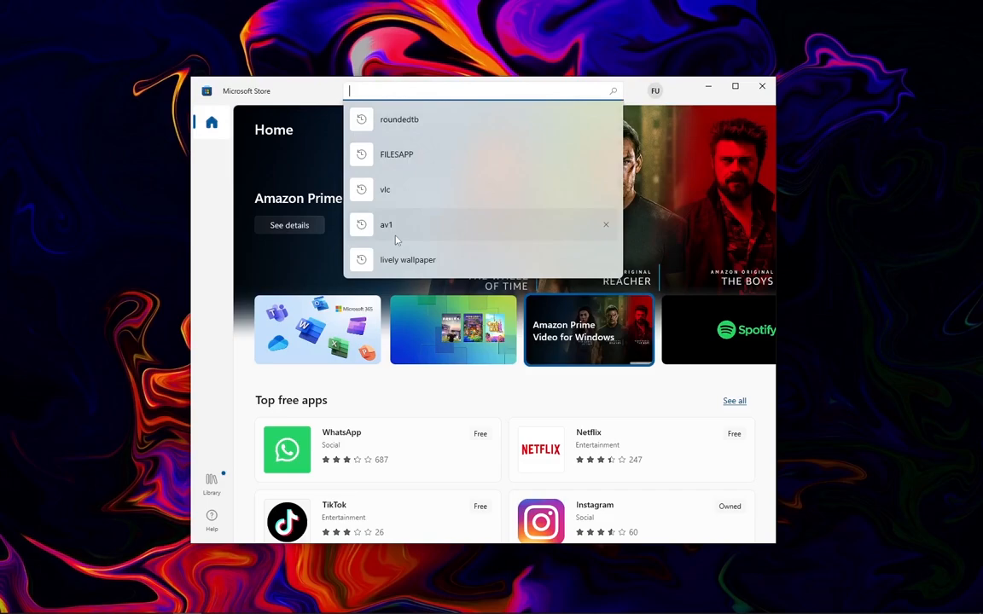
left_click(407, 259)
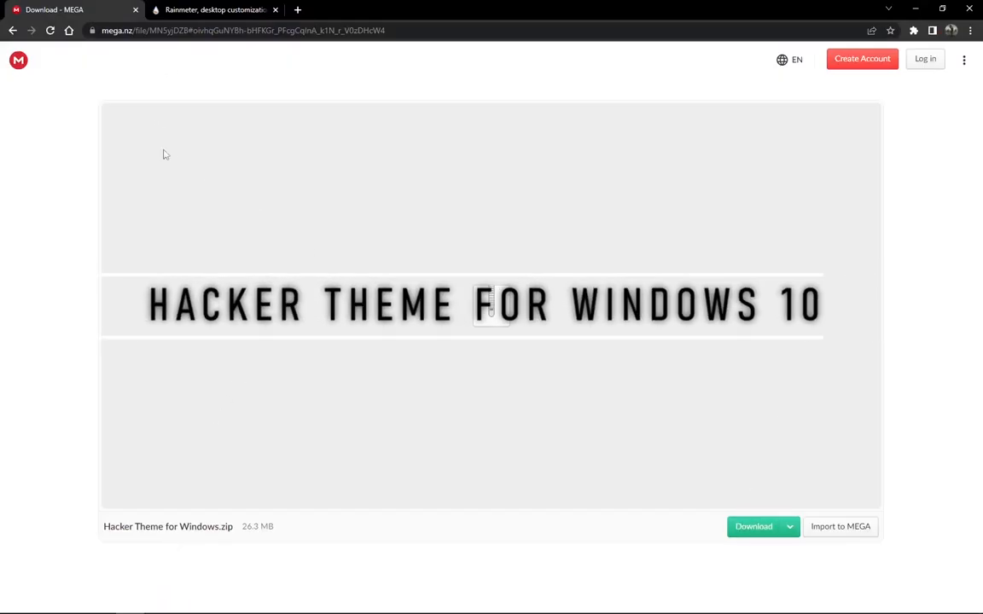
Download Hacker Theme for Windows.zip from MEGA and show it in the Downloads folder.
left_click(753, 526)
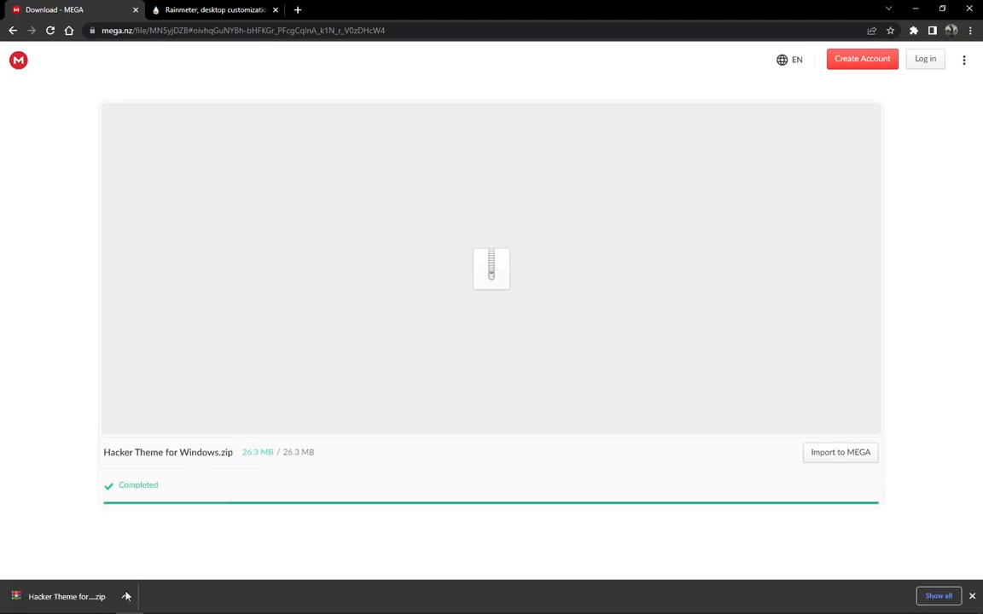
left_click(126, 596)
left_click(138, 559)
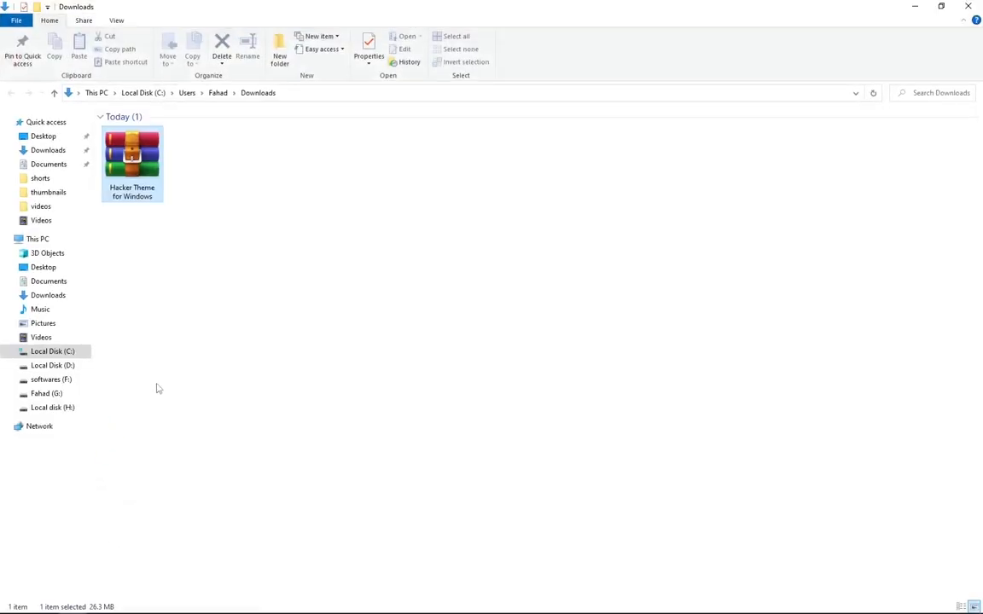
Extract Hacker Theme for Windows.zip into Downloads and close the folder window.
left_click(132, 154)
right_click(131, 162)
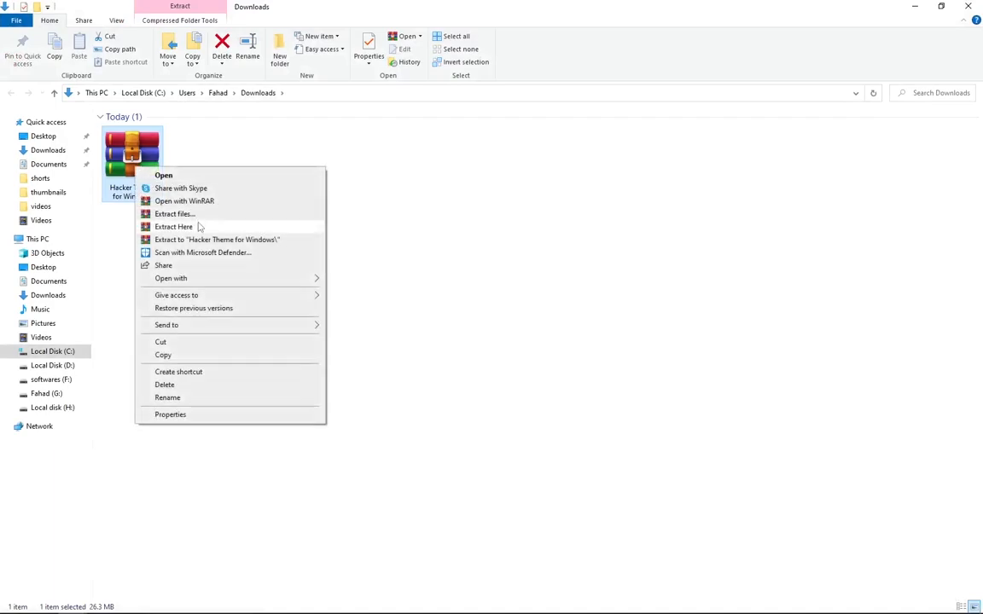
left_click(173, 227)
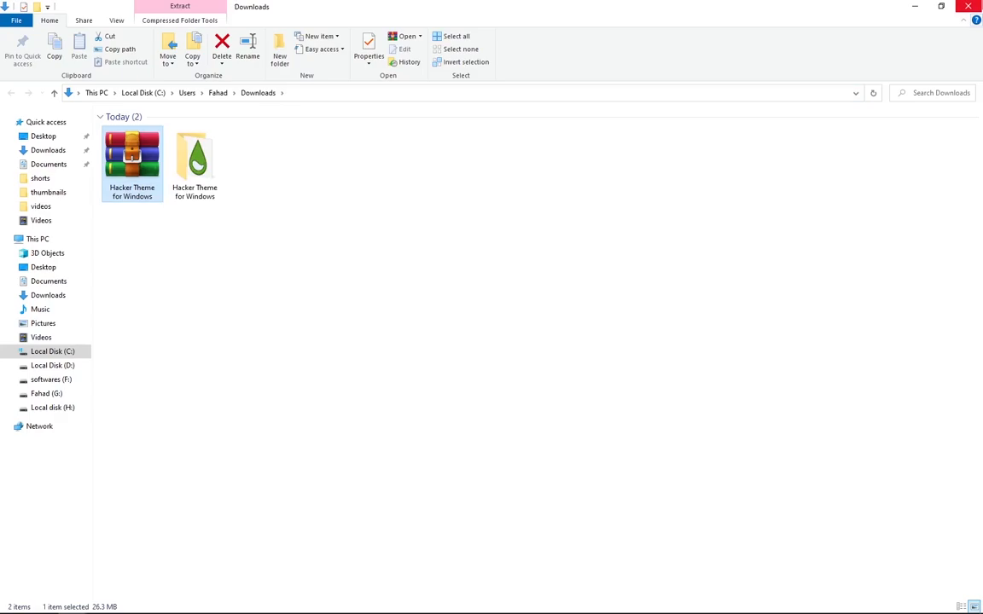
left_click(969, 7)
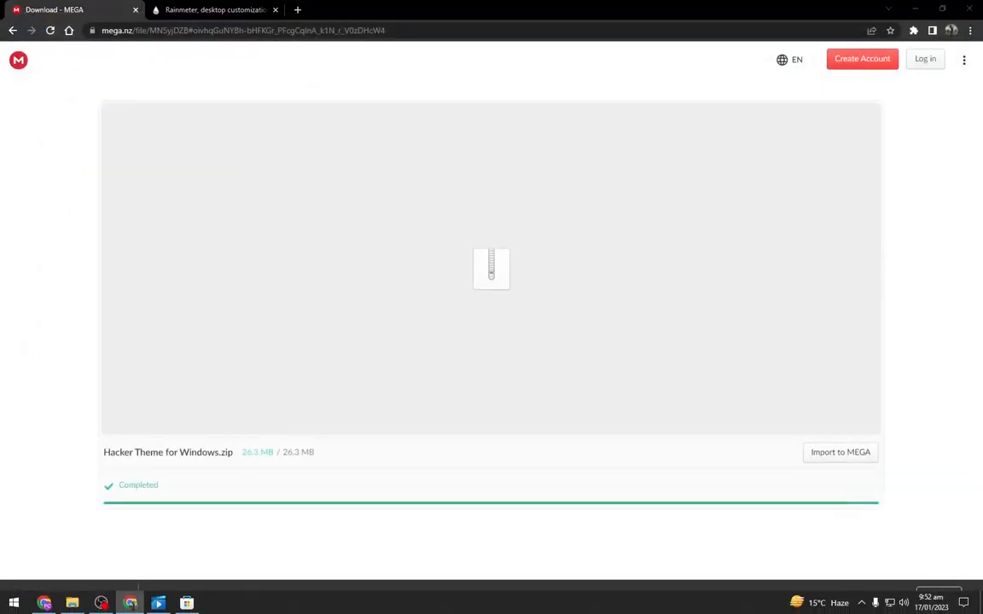
Launch Lively Wallpaper from Microsoft Store and move its window toward the centre.
left_click(969, 7)
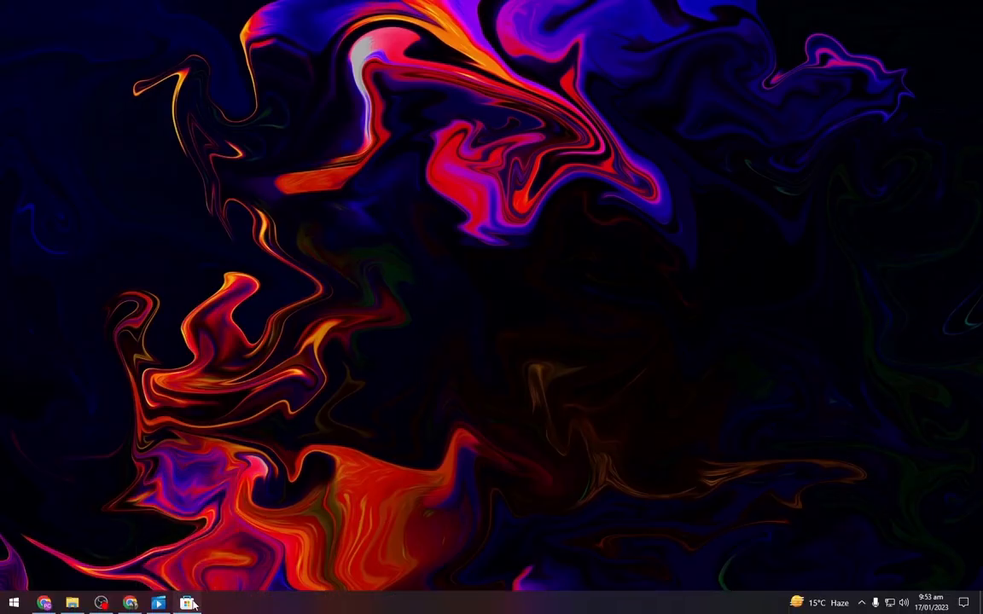
left_click(167, 606)
left_click(694, 231)
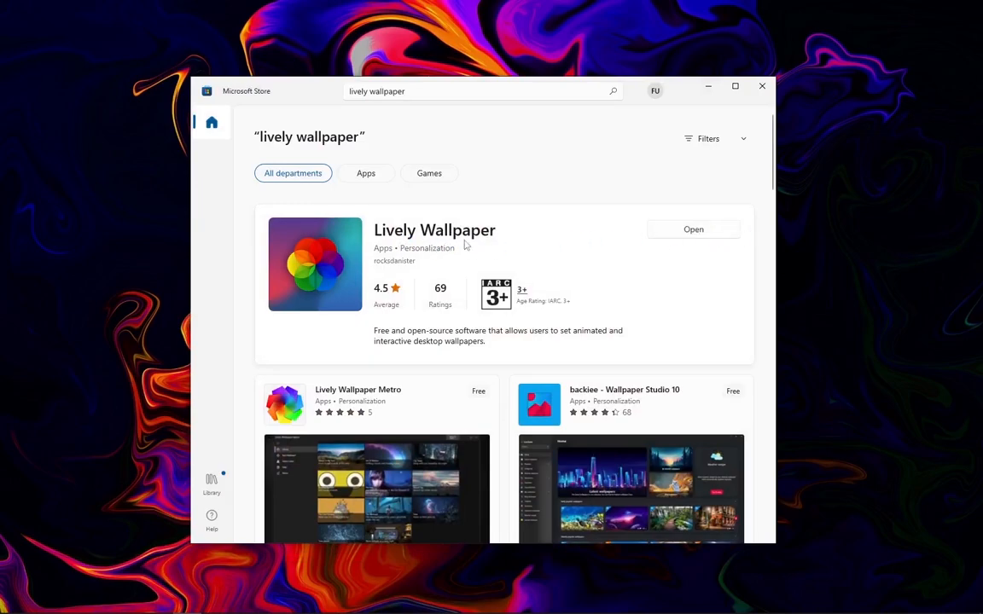
left_click(711, 88)
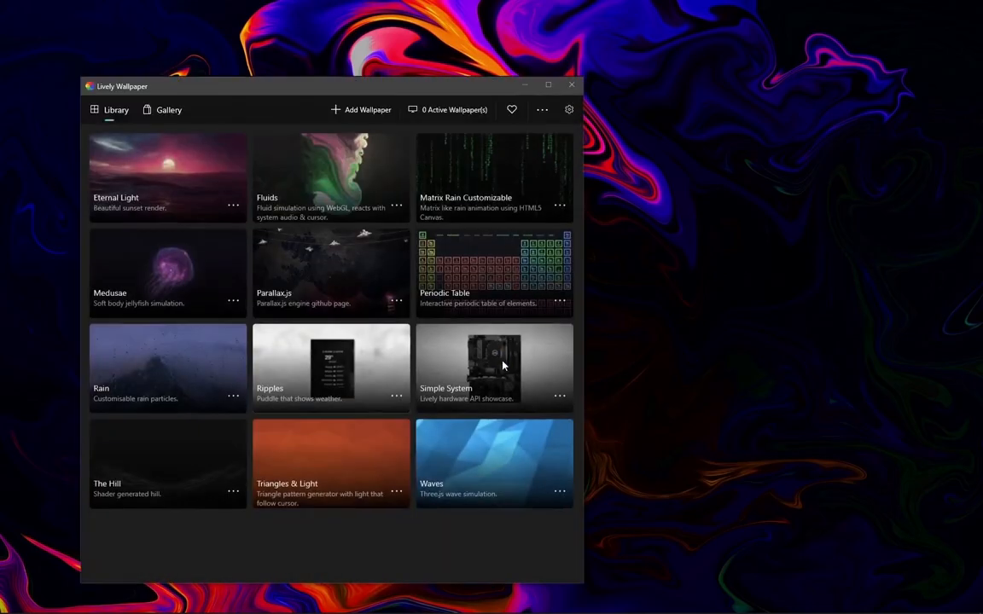
left_click_drag(235, 85, 440, 92)
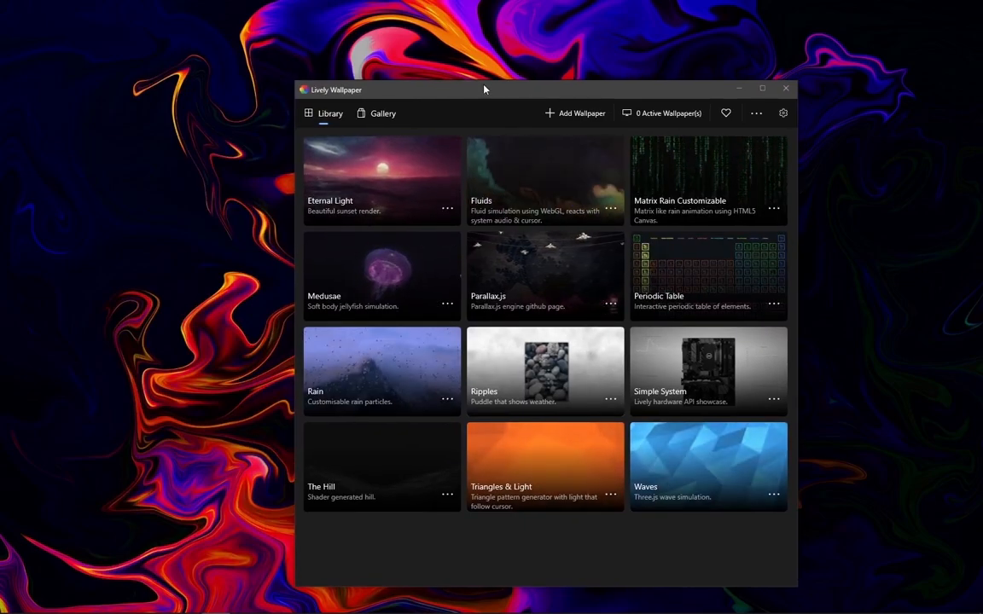
Set Lively Wallpaper's user interface style to Lite.
left_click(783, 112)
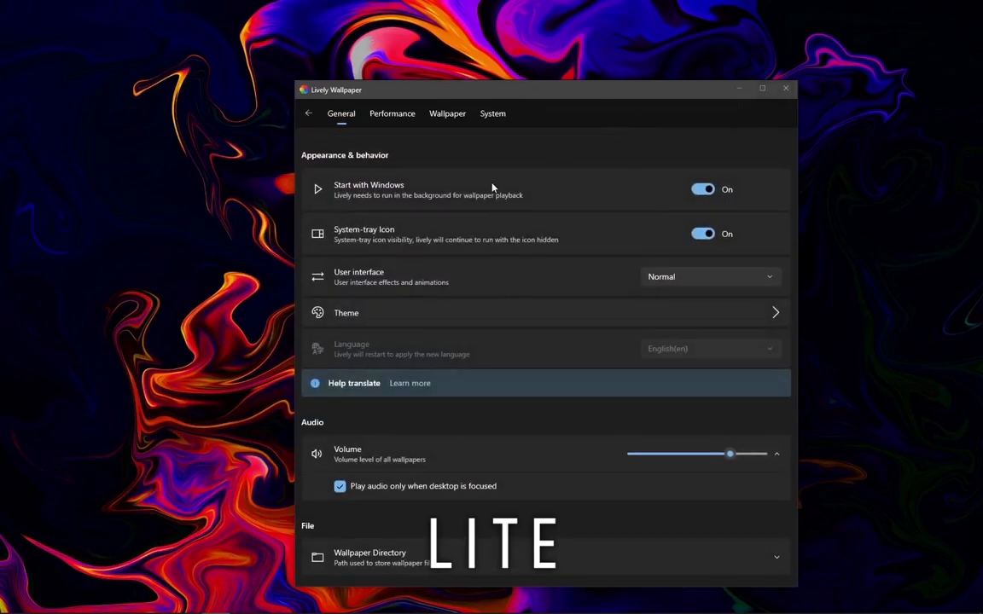
left_click(708, 276)
left_click(683, 299)
Set the taskbar theme to Clear under System settings and return to the library.
left_click(493, 116)
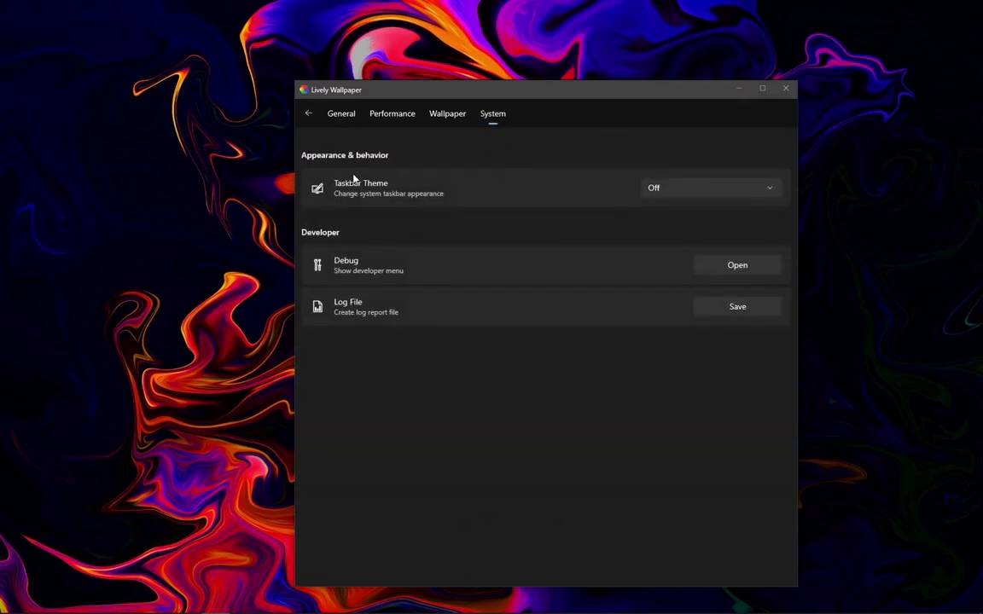
left_click(713, 189)
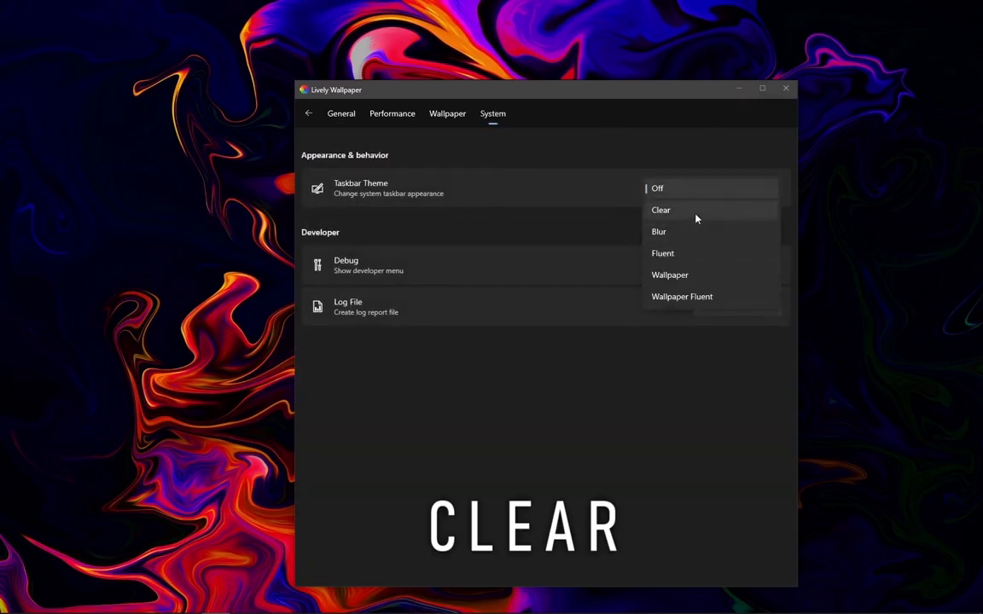
left_click(673, 212)
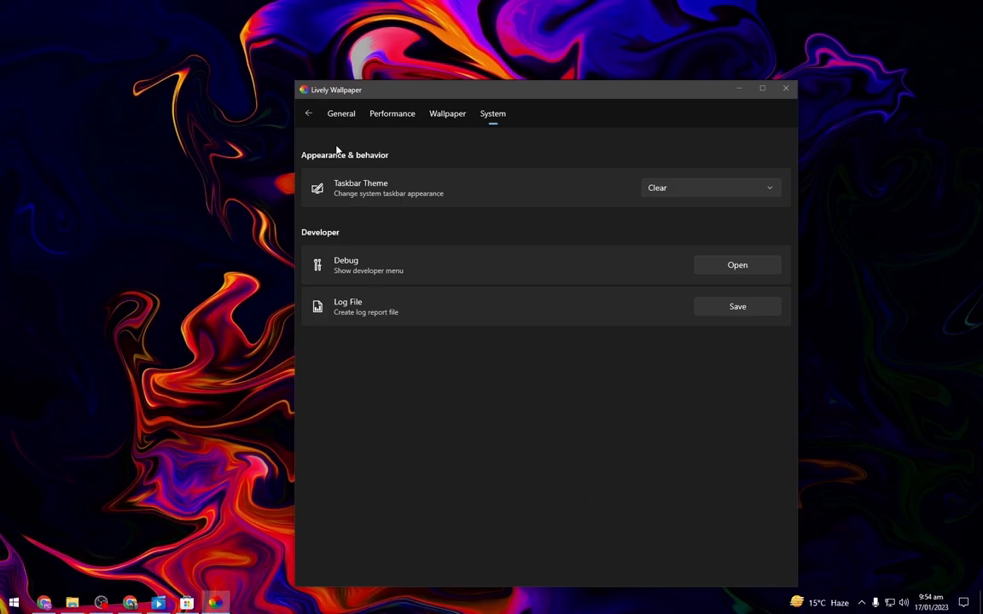
left_click(308, 113)
left_click(559, 114)
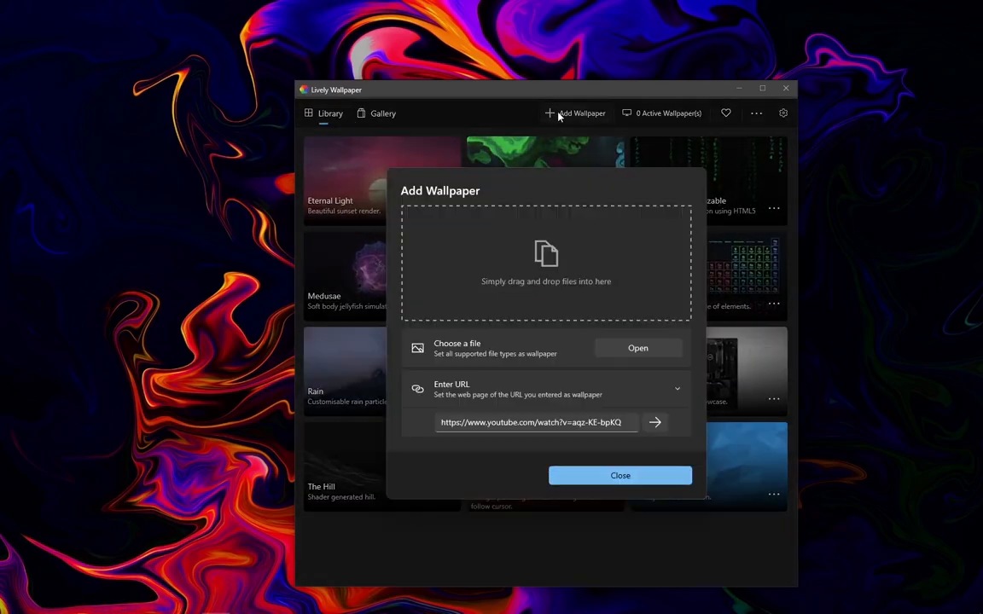
Import both Hacker Theme zips from Downloads > Hacker Theme for Windows > Lively into the library.
left_click(638, 348)
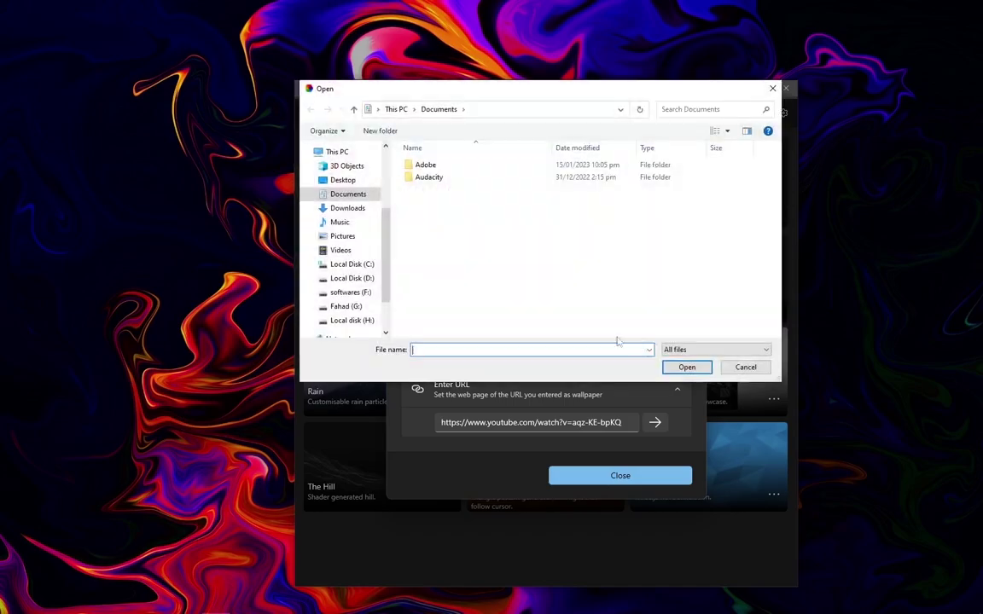
left_click(348, 209)
double_click(457, 193)
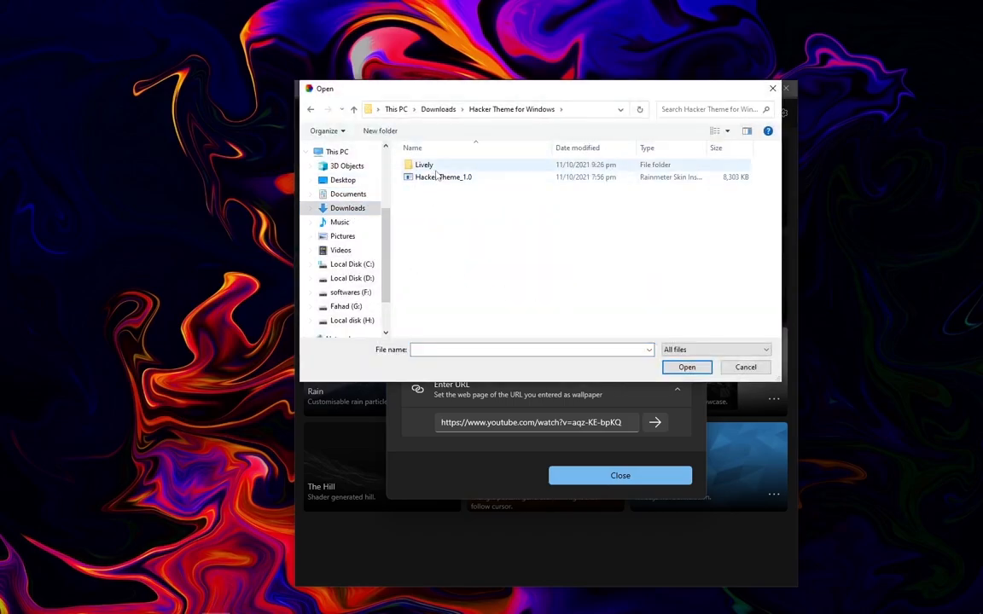
double_click(426, 164)
left_click_drag(465, 192, 444, 164)
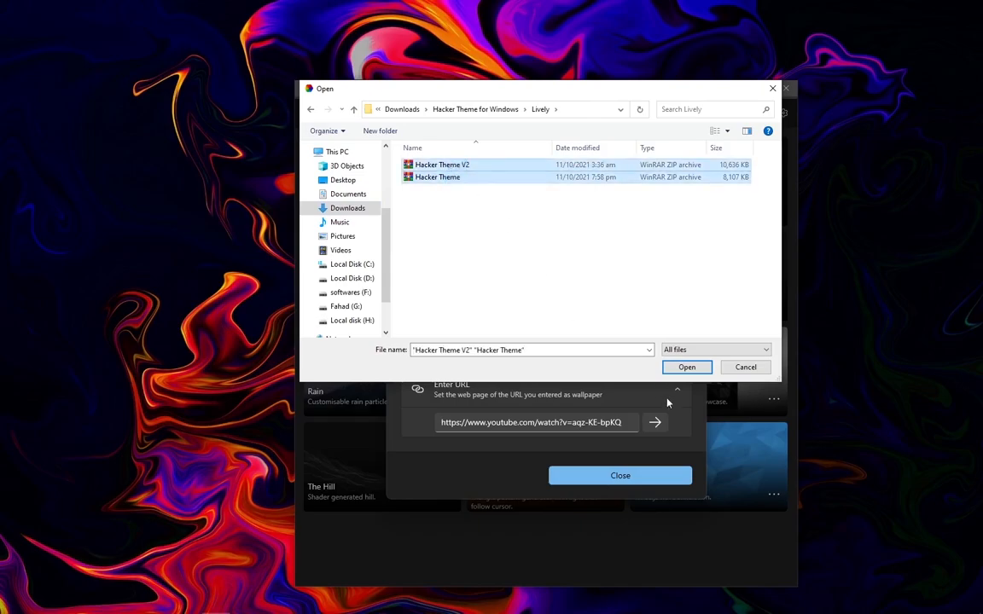
left_click(686, 367)
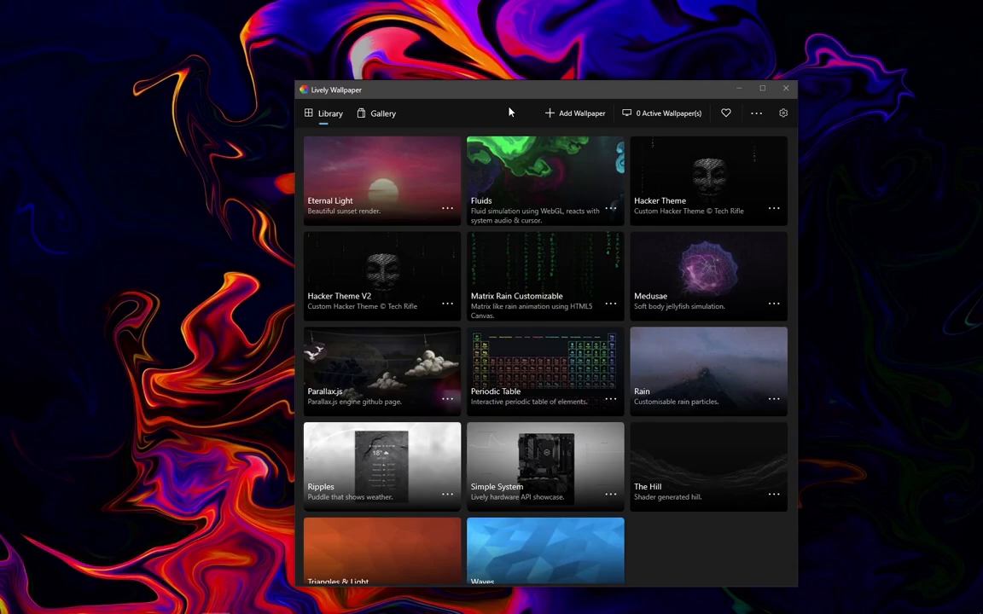
Apply Hacker Theme V2 as the desktop wallpaper and close the Lively window.
left_click(735, 186)
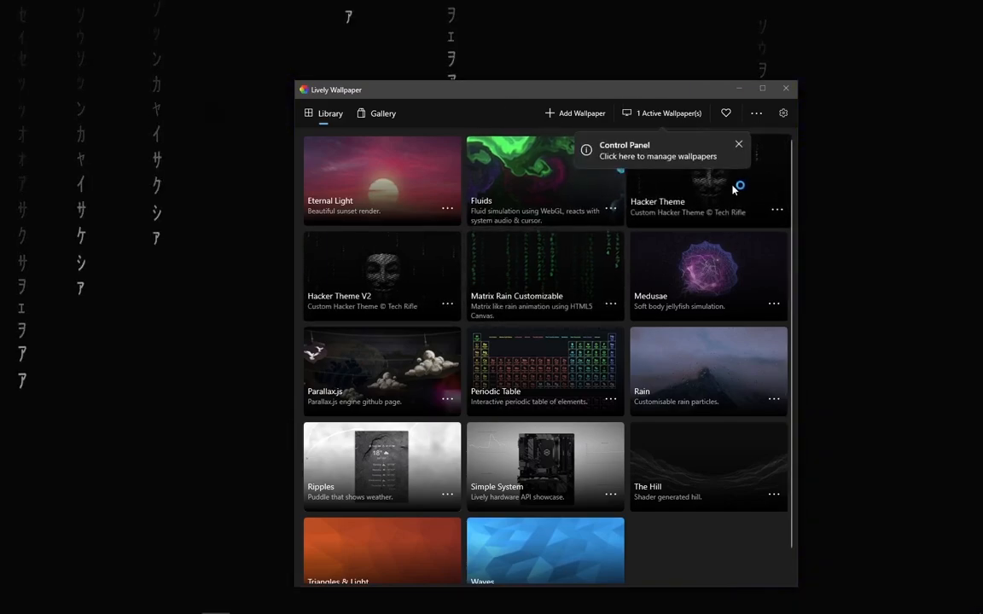
left_click(740, 89)
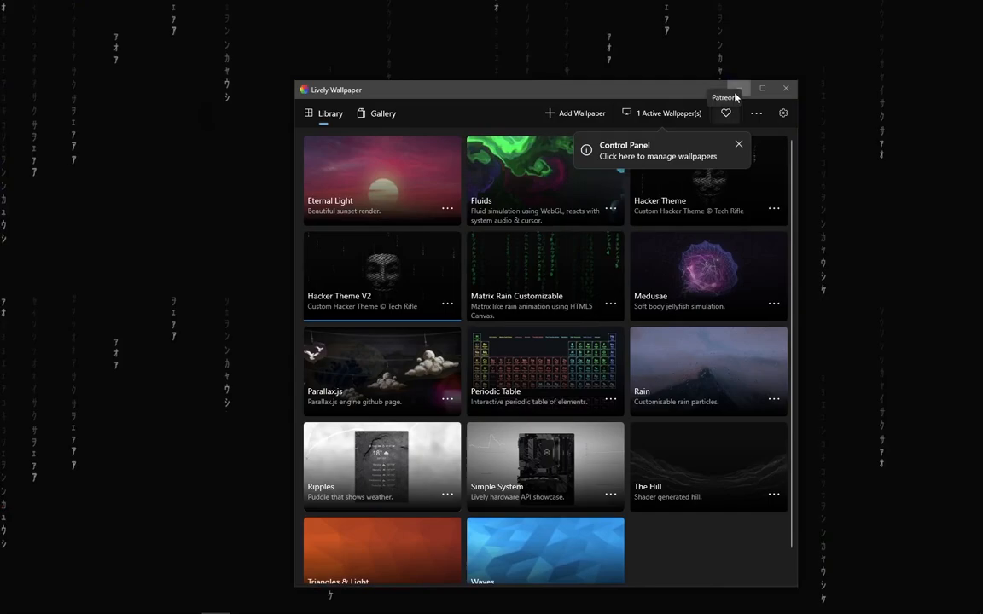
left_click(741, 88)
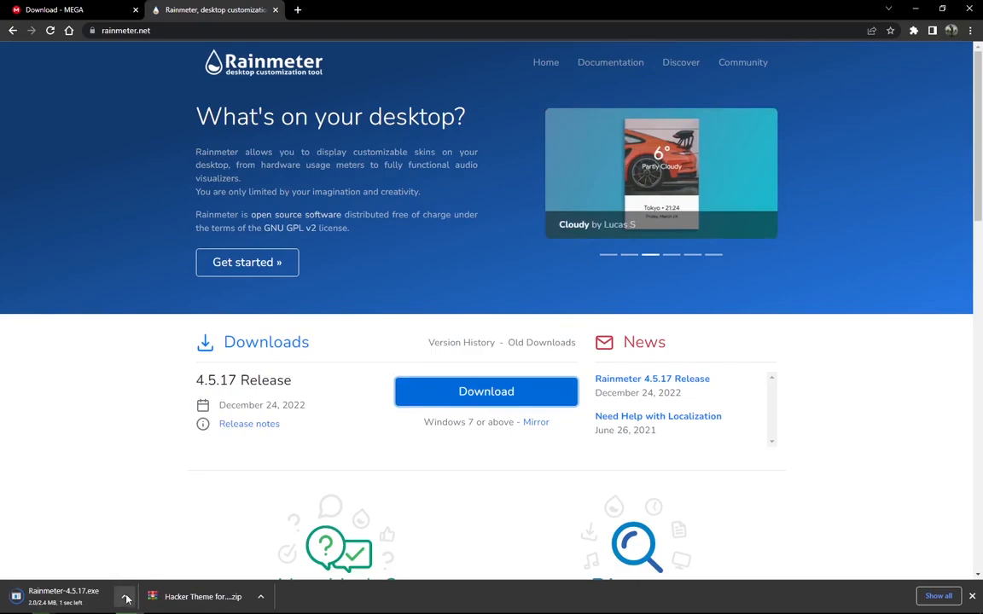
Show the downloaded Rainmeter-4.5.17.exe in the Downloads folder.
left_click(127, 598)
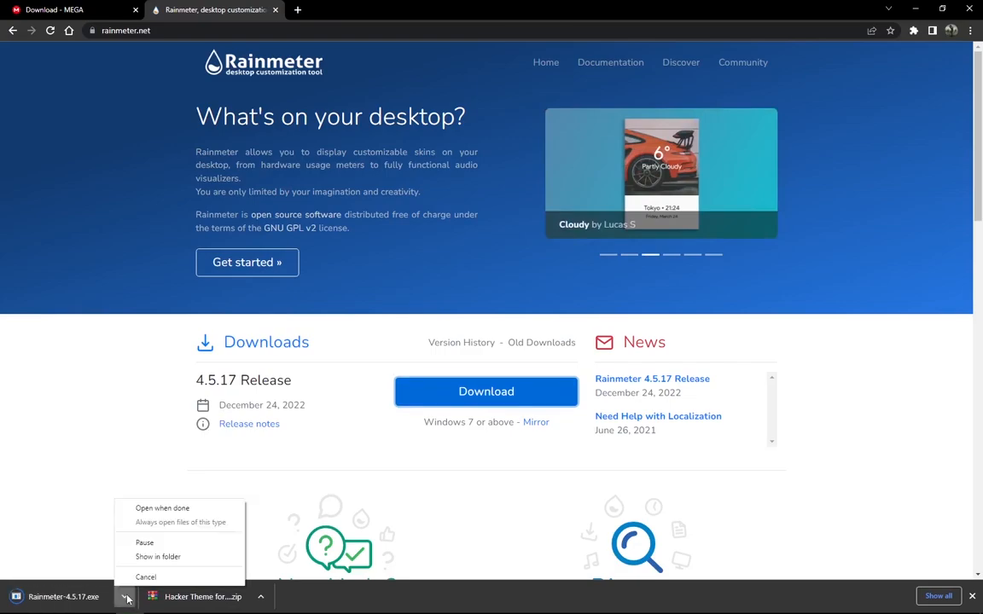
left_click(142, 507)
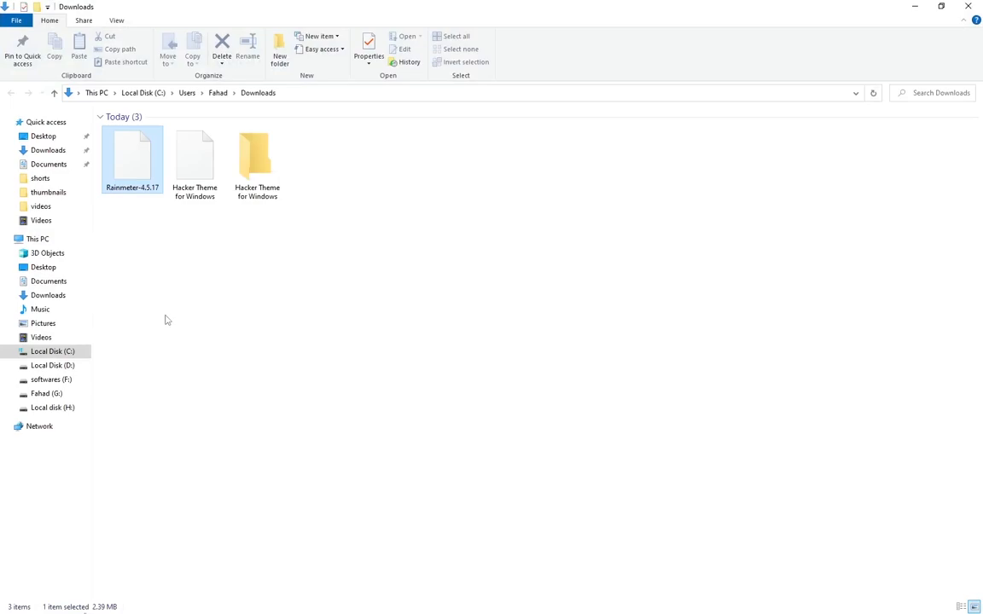
Run the Rainmeter 4.5.17 installer with Standard installation and start Rainmeter on finish.
double_click(134, 162)
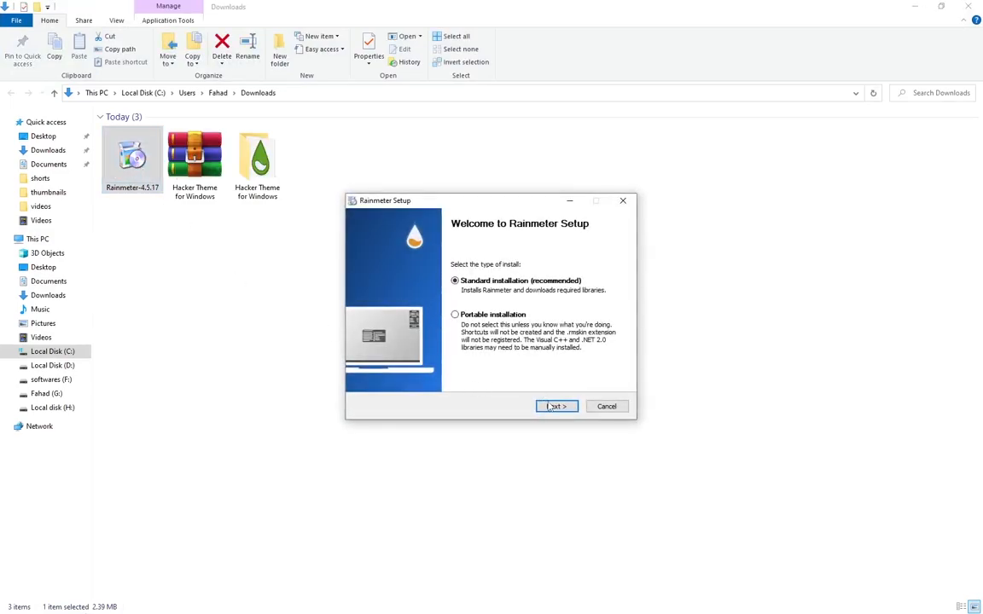
left_click(555, 406)
left_click(555, 406)
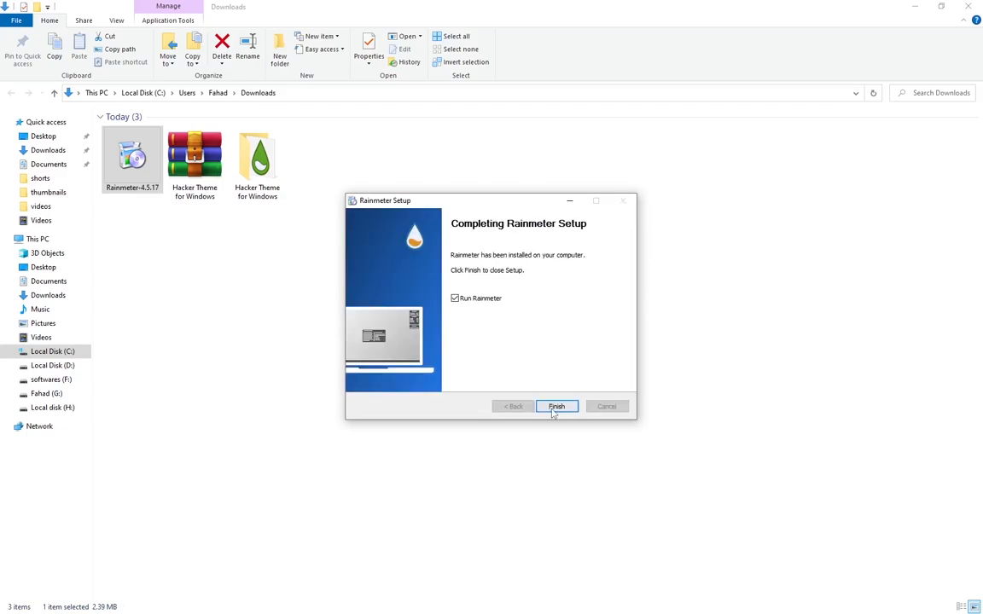
left_click(556, 406)
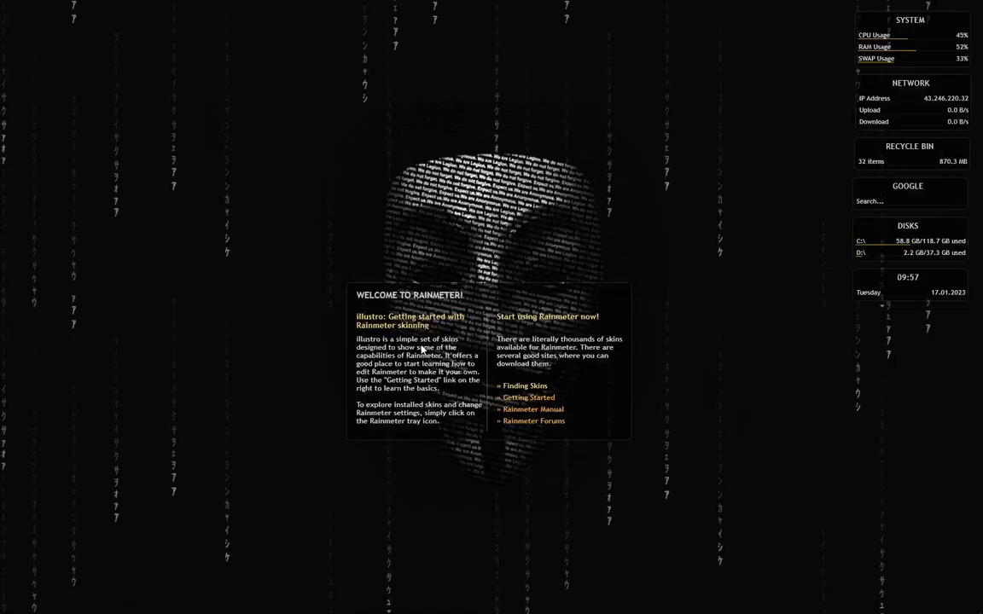
Unload the illustro Welcome skin and the first default widgets, including Google, from the desktop.
right_click(420, 348)
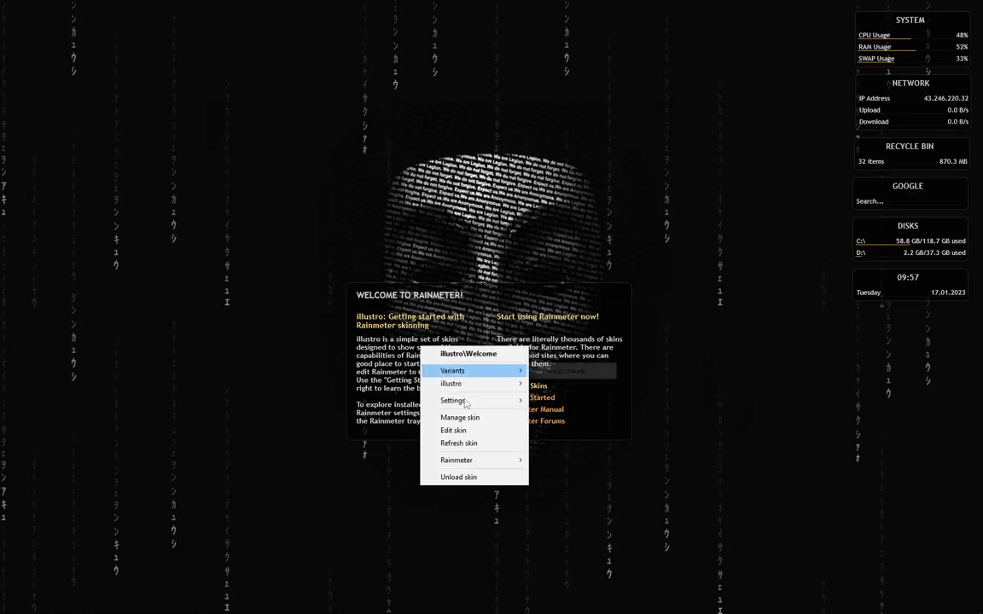
left_click(458, 476)
right_click(871, 286)
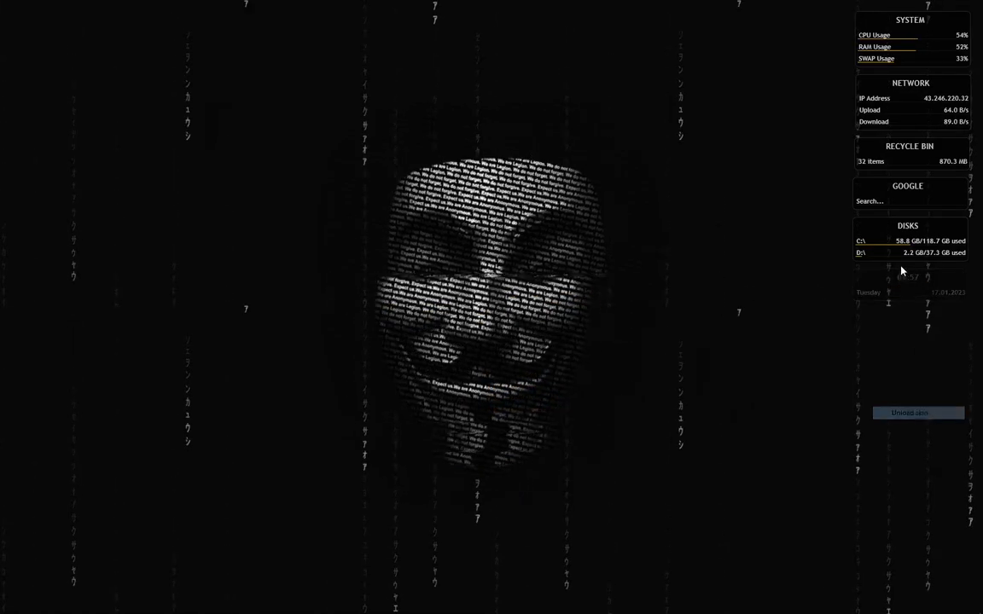
left_click(921, 372)
right_click(879, 247)
left_click(909, 308)
Unload the Recycle Bin, Network and System widgets, then return to the Downloads folder window.
right_click(904, 158)
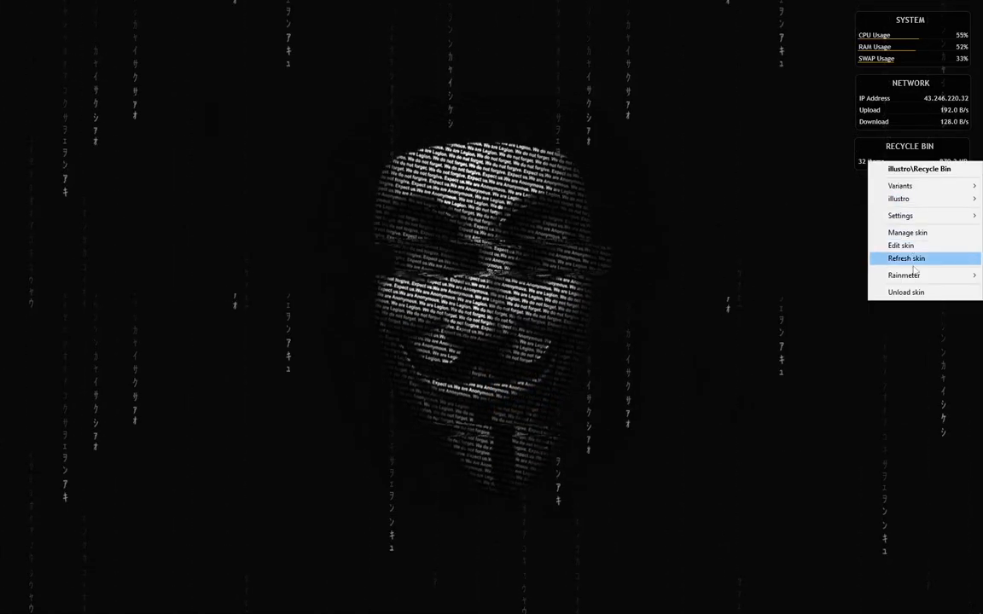
left_click(917, 264)
right_click(904, 103)
left_click(922, 209)
right_click(904, 38)
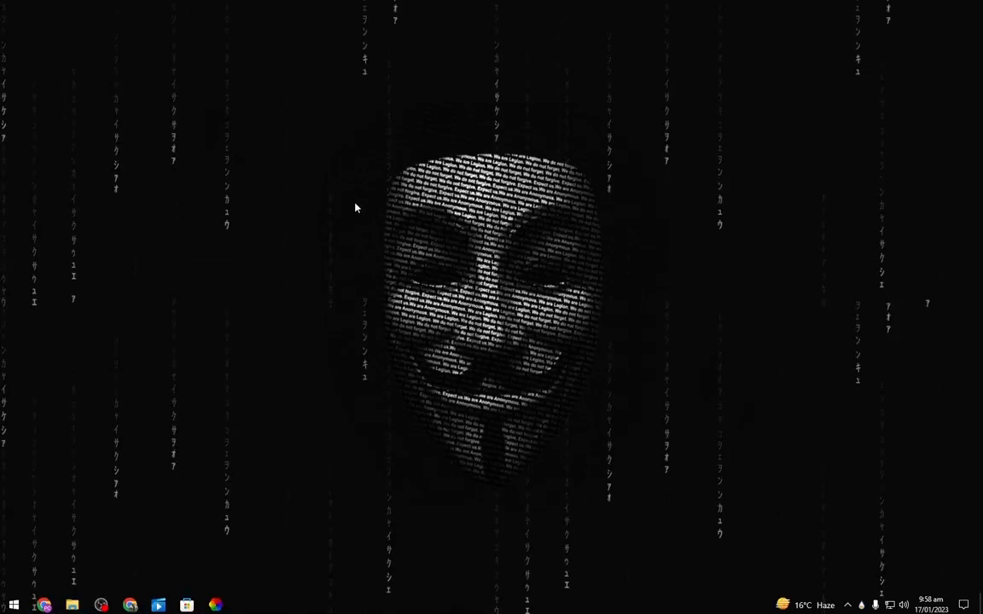
mouse_move(73, 604)
left_click(188, 550)
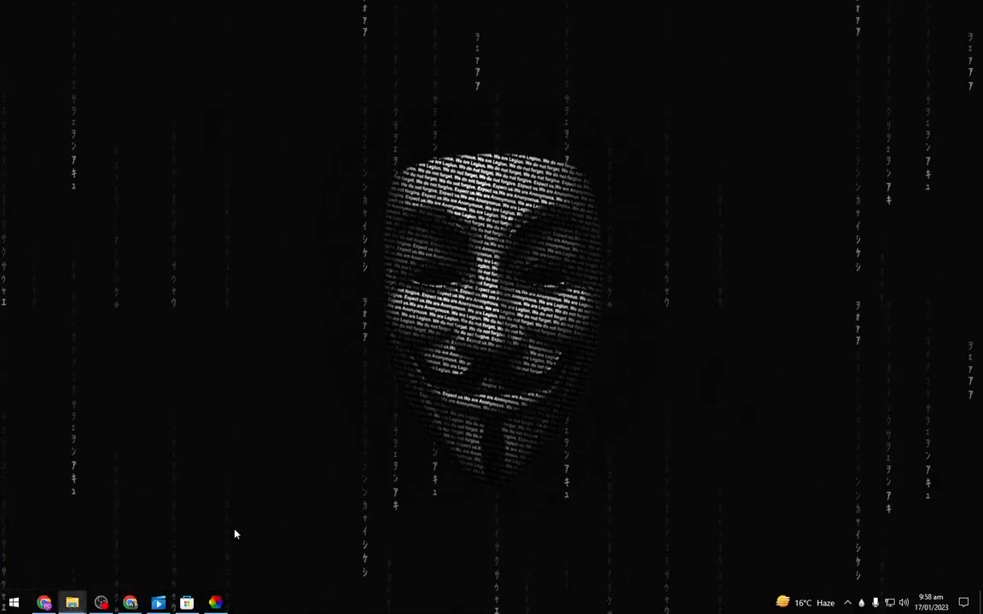
Install the Hacker Theme_1.0 skin package from the Hacker Theme for Windows folder and close Explorer.
double_click(259, 154)
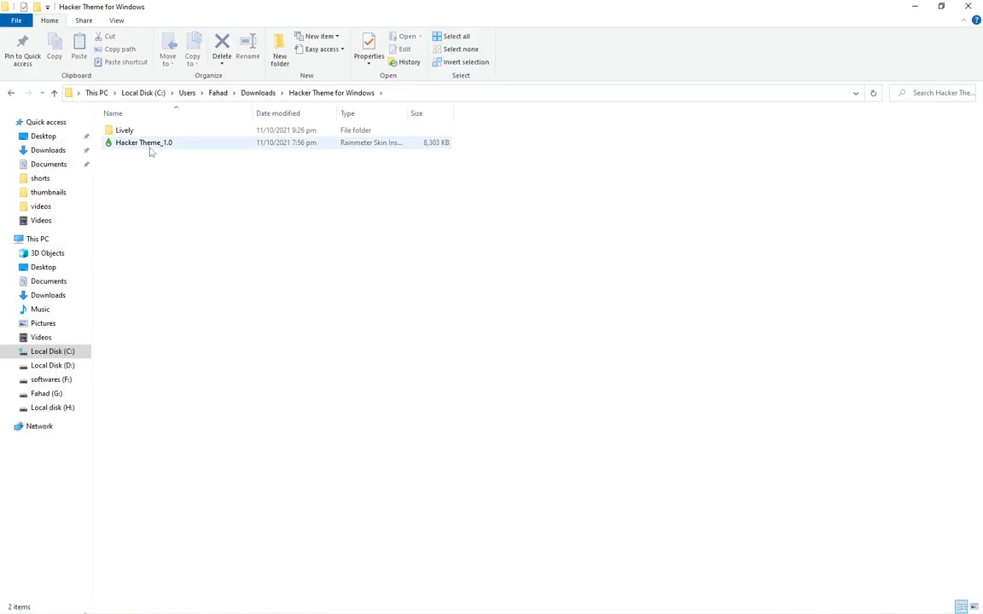
double_click(143, 142)
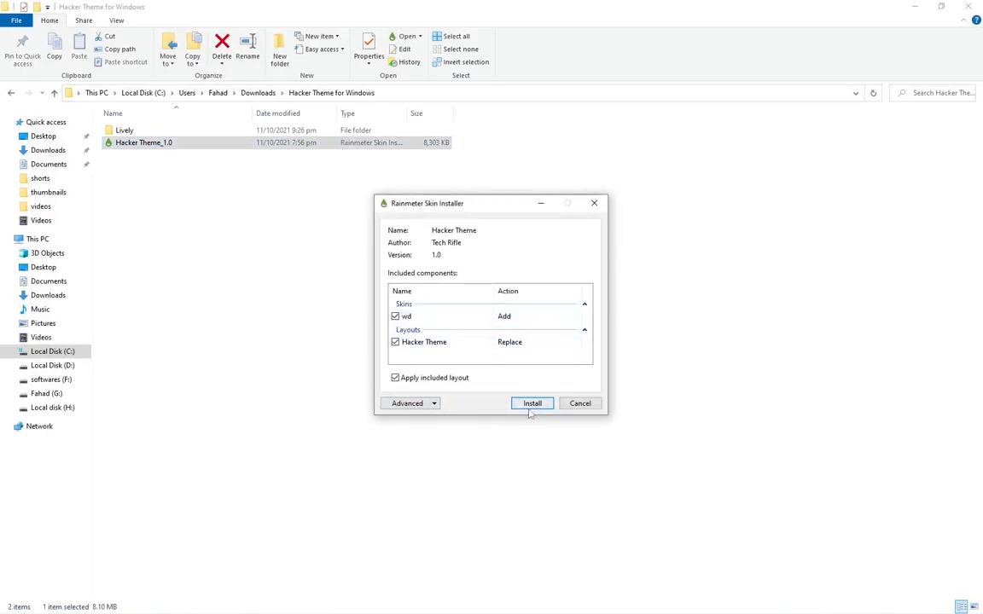
left_click(532, 404)
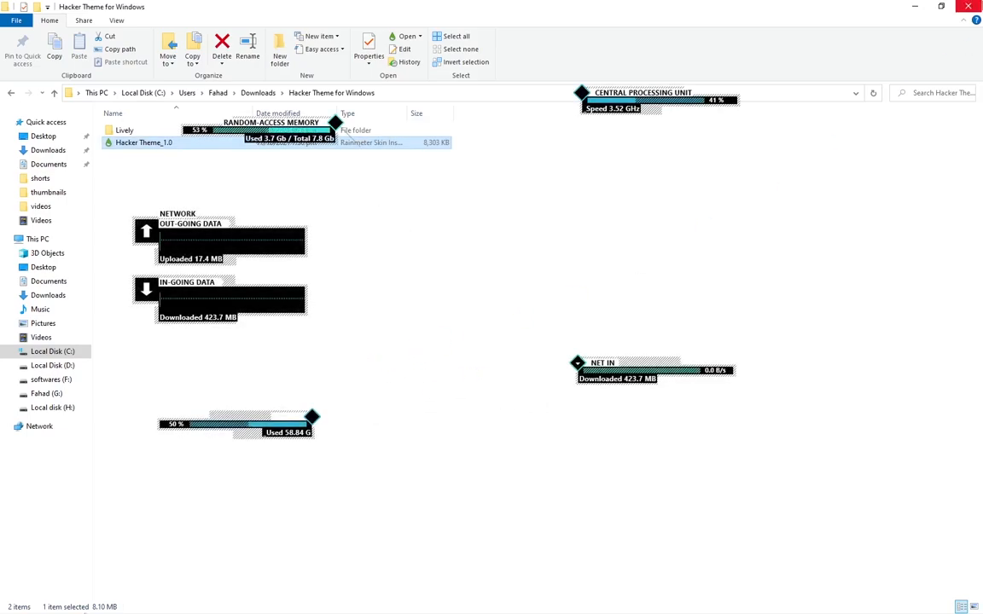
left_click(969, 6)
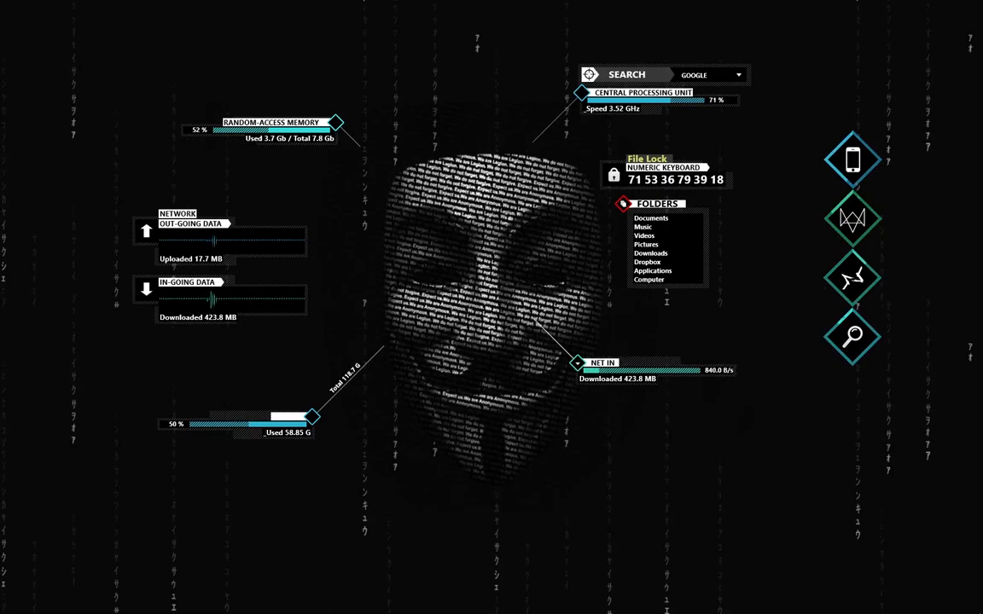
In Manage Rainmeter, expand wd > Watch_Dogs and its folders down to Buttons > Search.
right_click(847, 603)
left_click(597, 213)
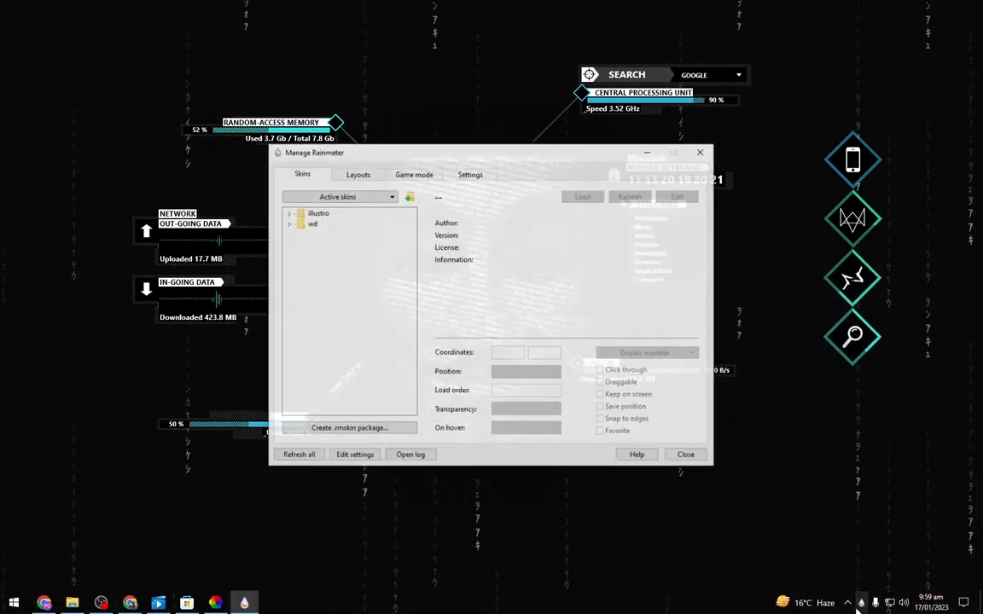
left_click(288, 224)
left_click(299, 244)
left_click(309, 266)
left_click(309, 297)
left_click(310, 349)
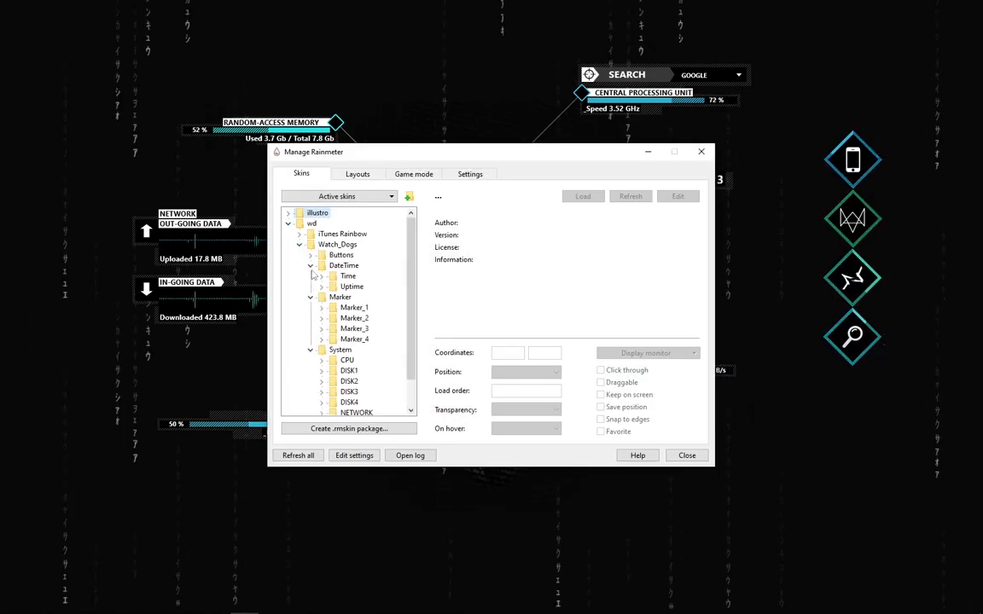
left_click(320, 255)
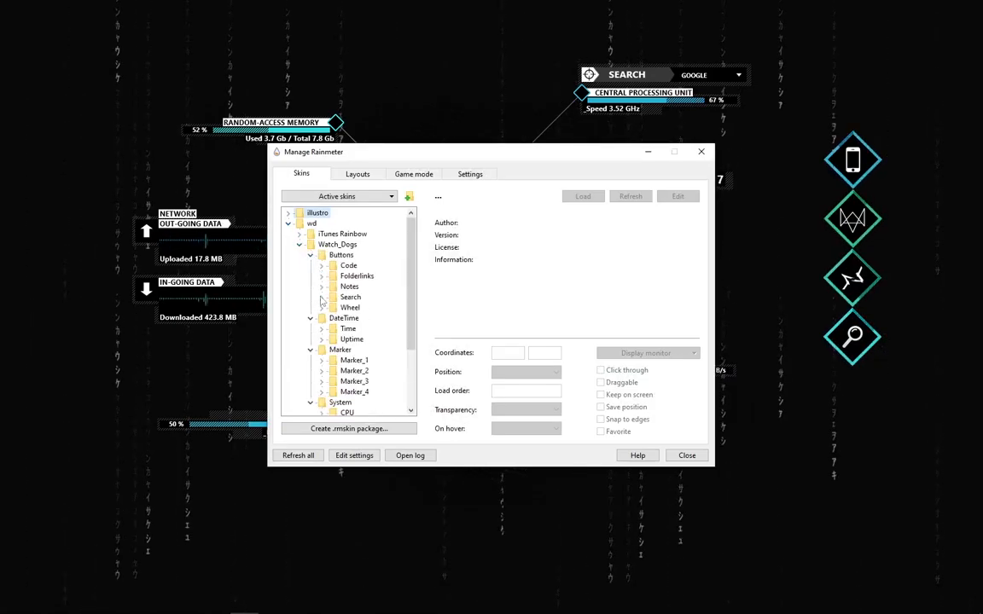
left_click(322, 297)
Load Search.ini with Position kept On desktop and close the skin manager.
left_click(366, 307)
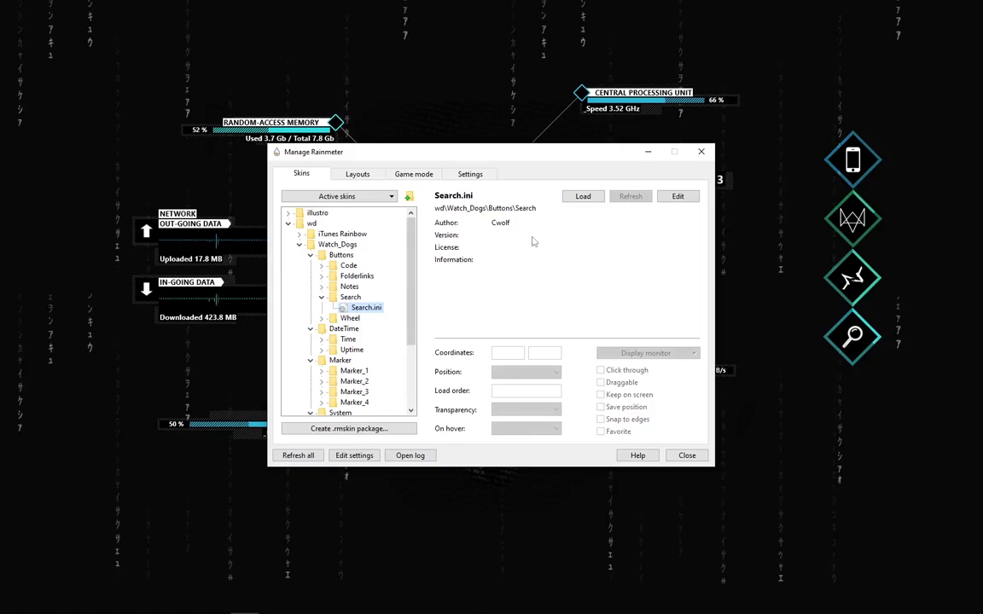
left_click(583, 196)
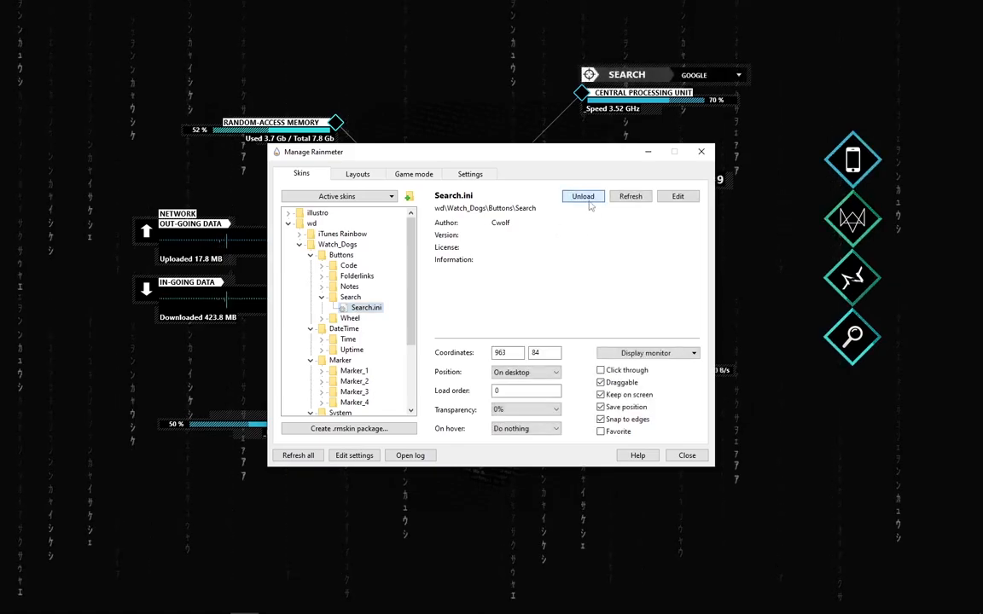
left_click(527, 371)
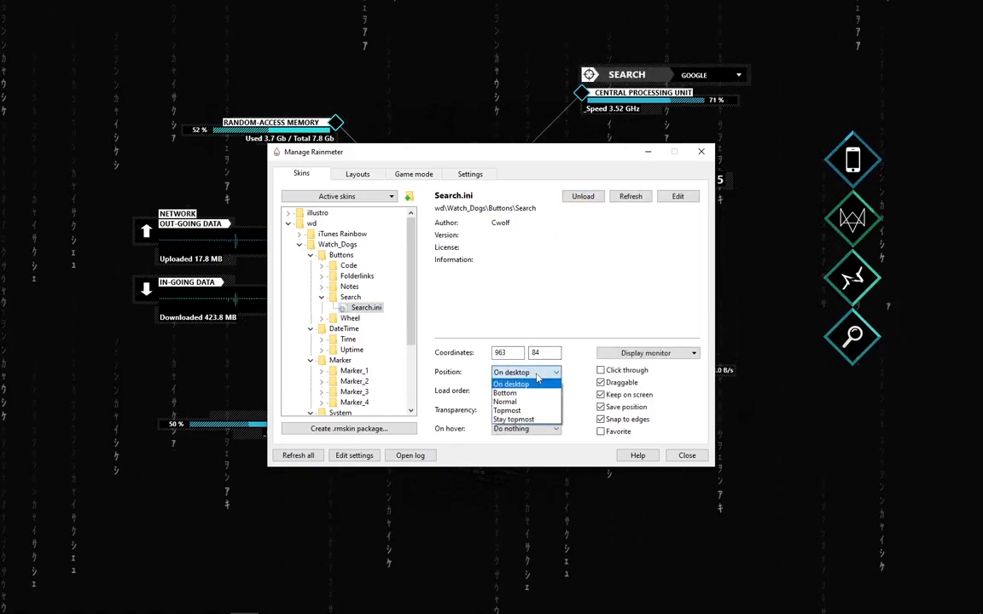
left_click(687, 456)
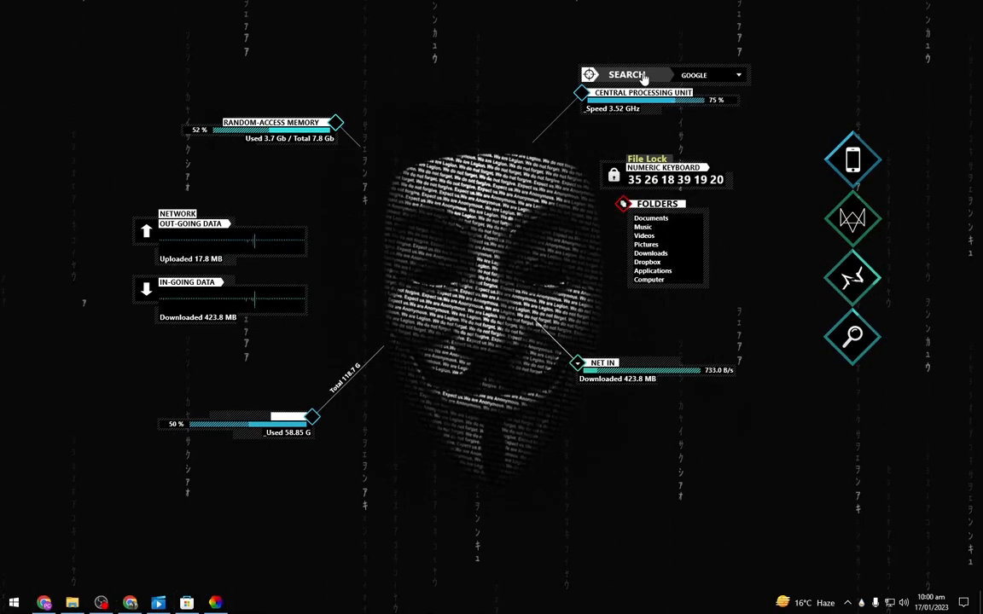
Switch the search widget's engine from GOOGLE to YOUTUBE and activate its search field.
left_click(734, 78)
left_click(708, 95)
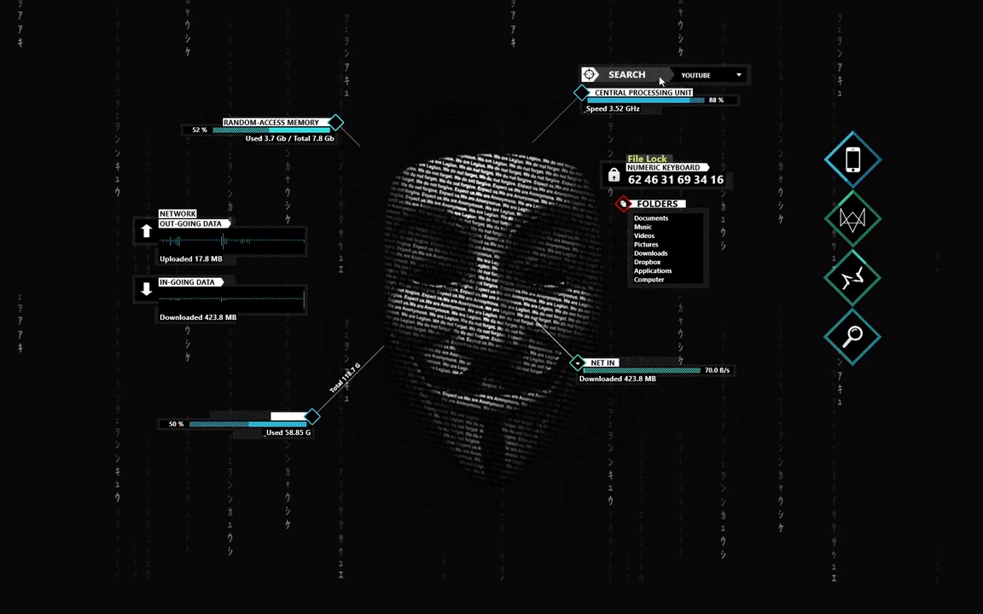
left_click(649, 77)
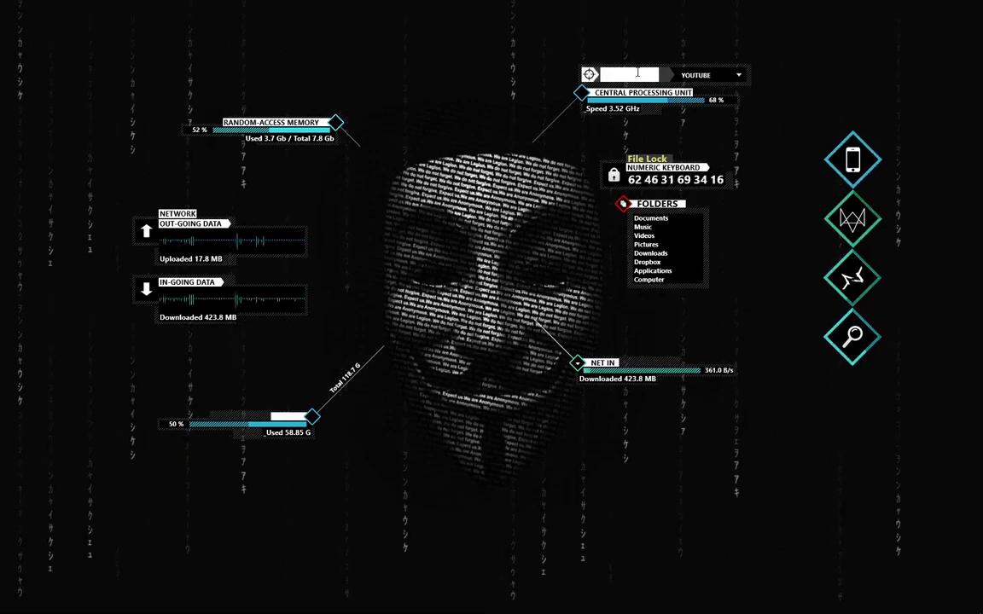
type("pc tutorials")
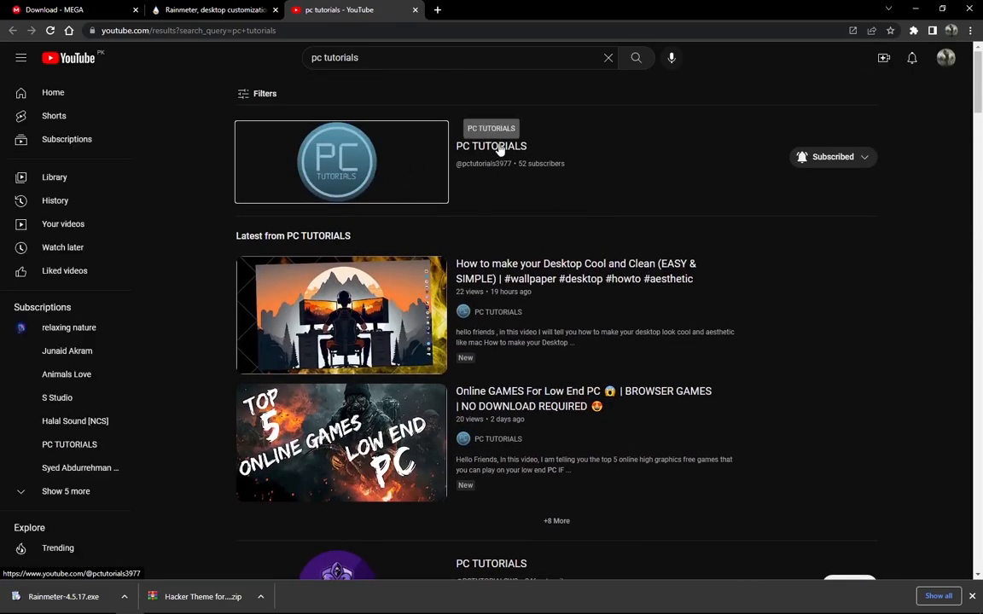
Open the PC TUTORIALS channel page from the search results.
left_click(495, 147)
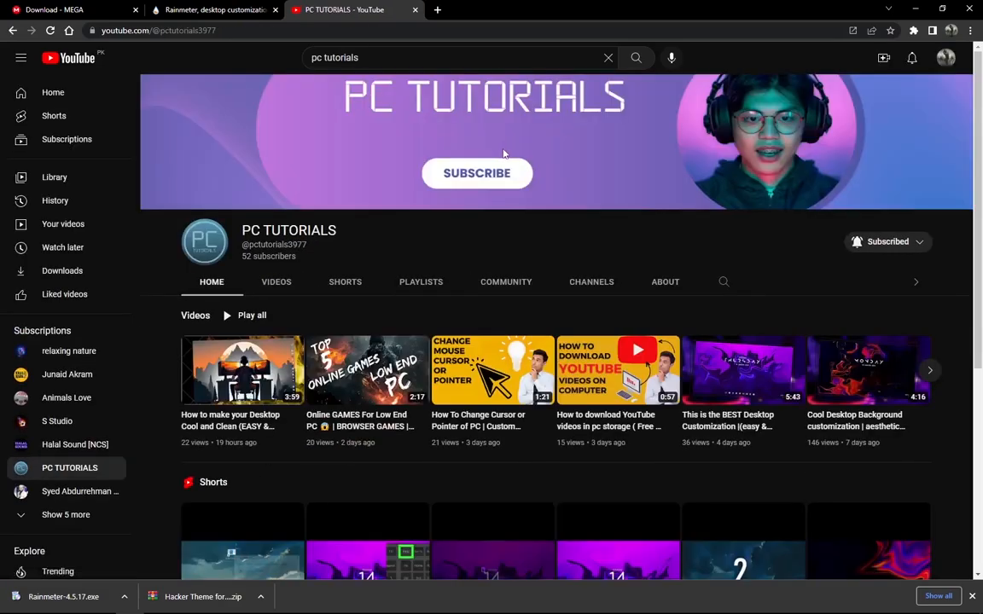